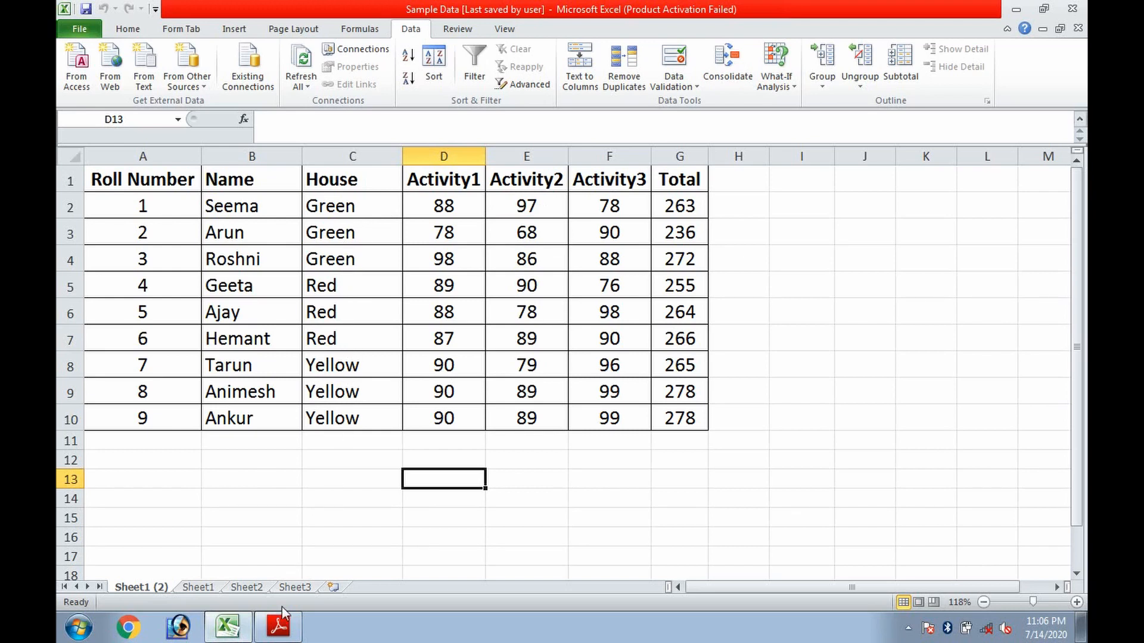
Step: Switch to Adobe Reader and read the notes on what Subtotal does and the steps for adding one in a worksheet
{"action": "left_click", "coordinate": [279, 626]}
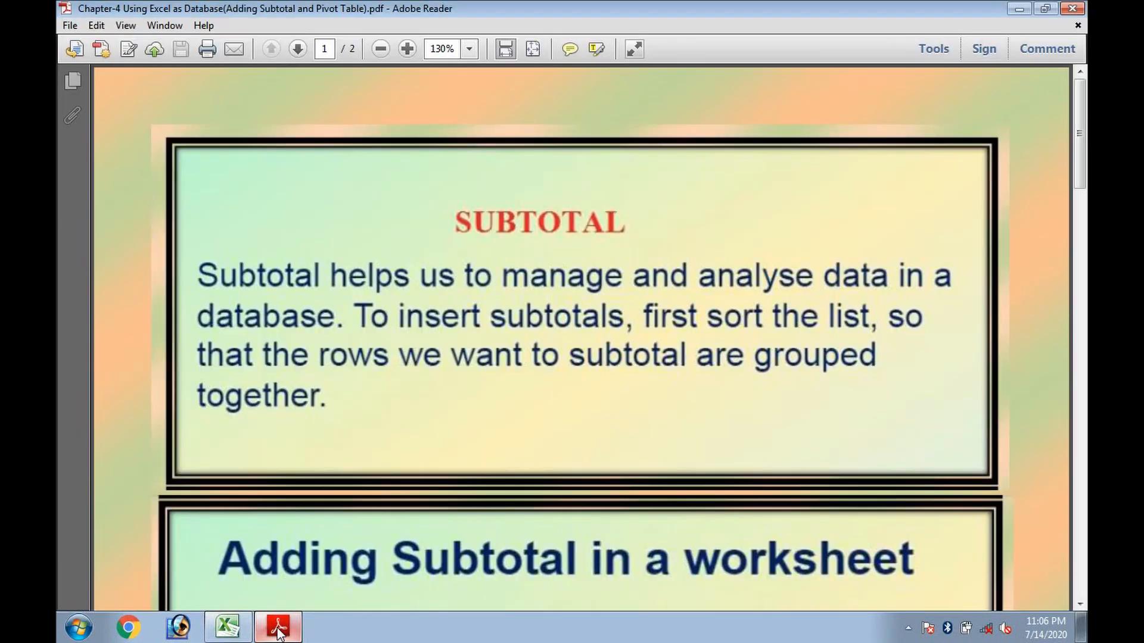
{"action": "scroll", "coordinate": [277, 631], "scroll_direction": "down", "scroll_amount": 10}
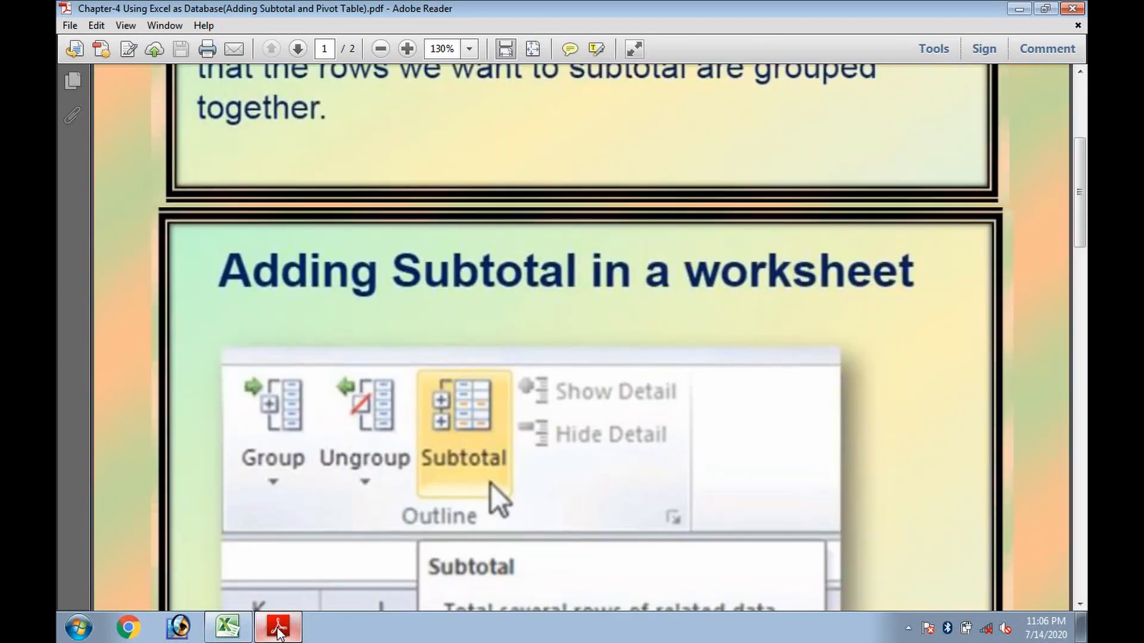
{"action": "scroll", "coordinate": [278, 631], "scroll_direction": "down", "scroll_amount": 5}
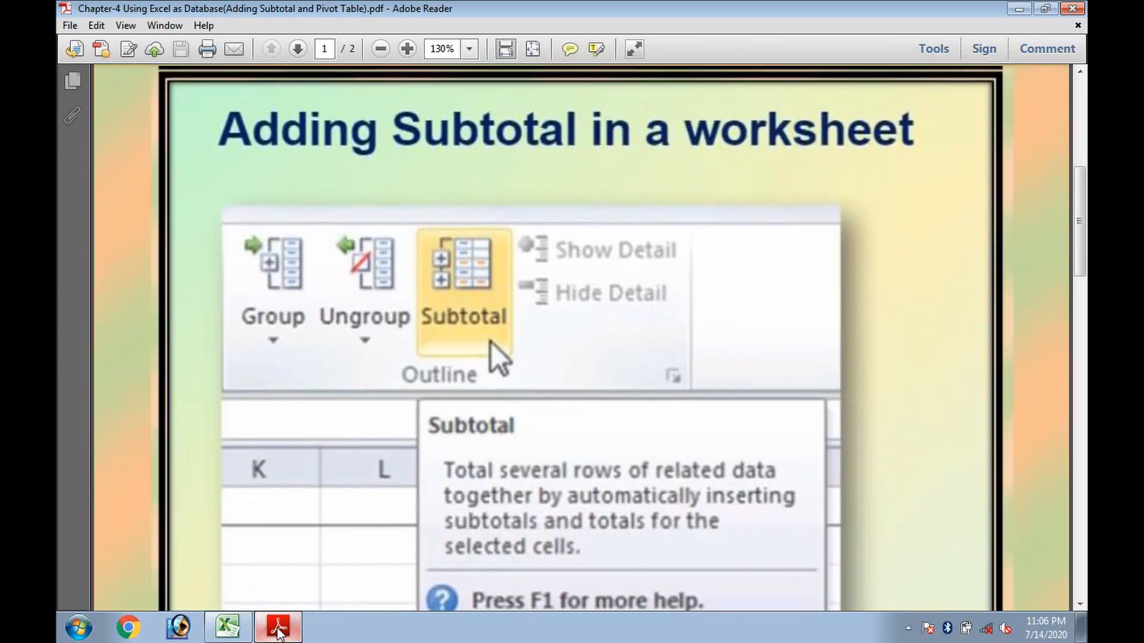
{"action": "scroll", "coordinate": [278, 631], "scroll_direction": "down", "scroll_amount": 2}
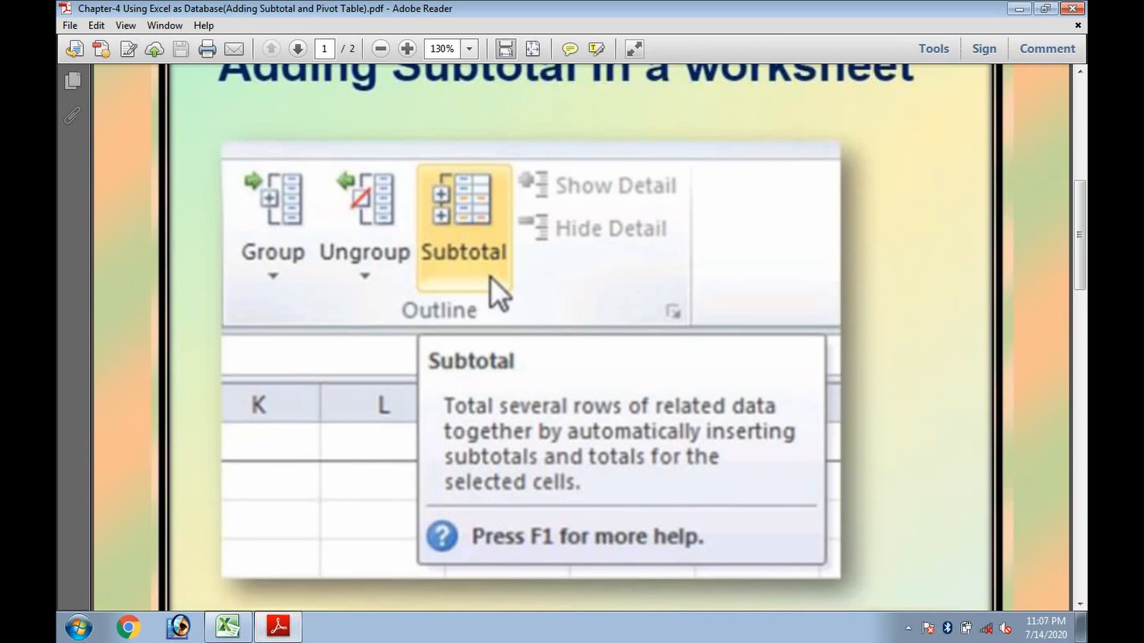
{"action": "scroll", "coordinate": [649, 484], "scroll_direction": "up", "scroll_amount": 1}
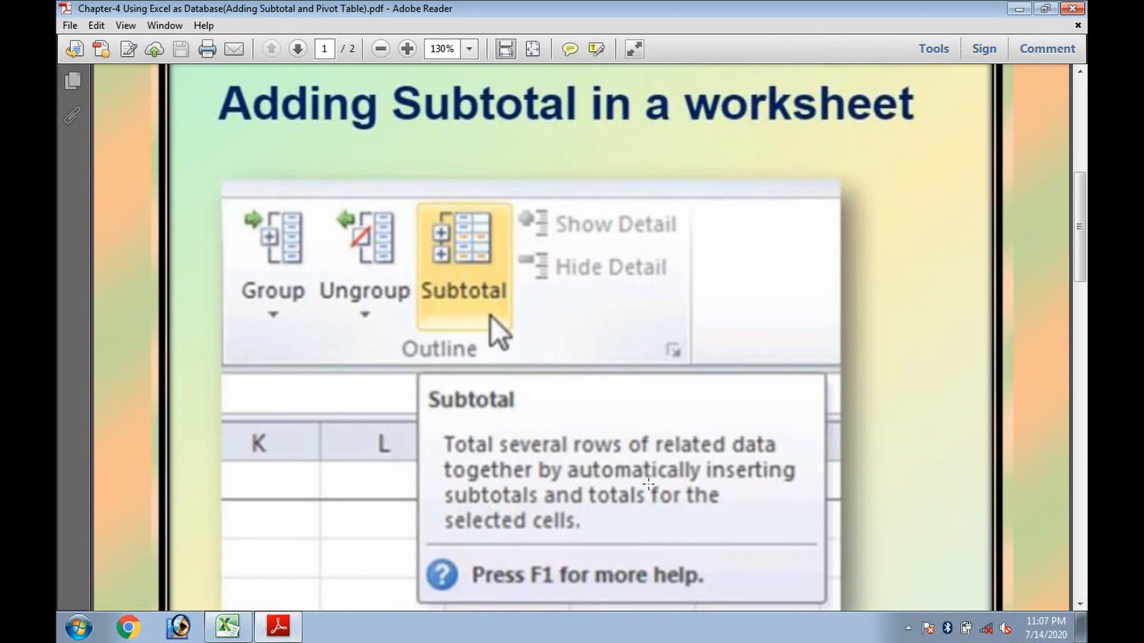
{"action": "scroll", "coordinate": [649, 484], "scroll_direction": "down", "scroll_amount": 3}
{"action": "scroll", "coordinate": [649, 484], "scroll_direction": "down", "scroll_amount": 1}
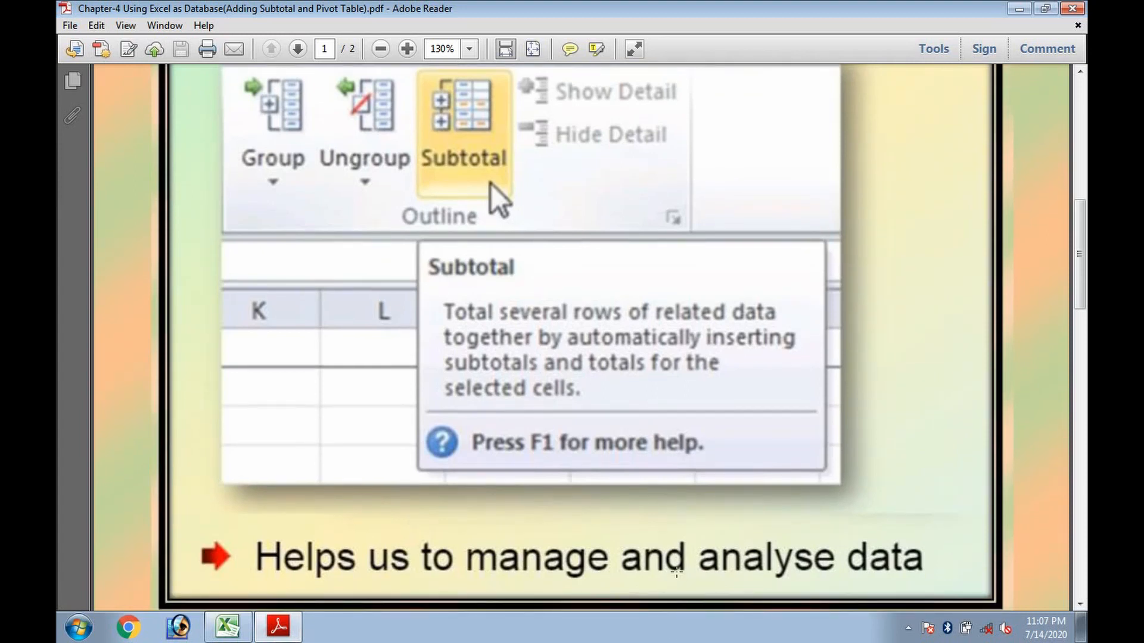
{"action": "scroll", "coordinate": [677, 572], "scroll_direction": "down", "scroll_amount": 12}
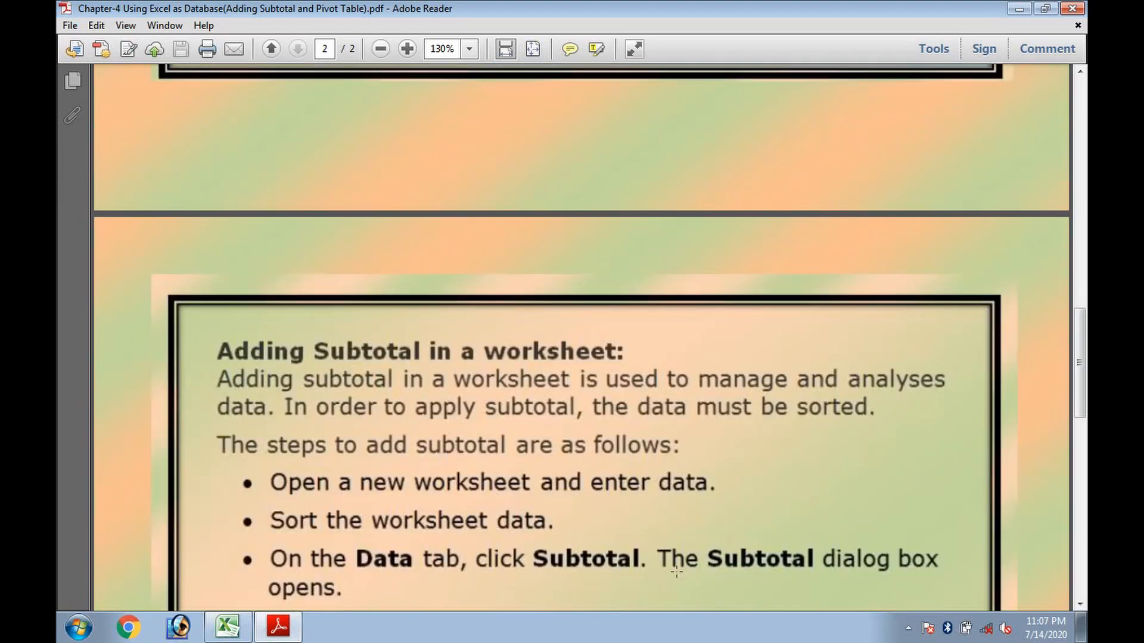
{"action": "scroll", "coordinate": [676, 572], "scroll_direction": "down", "scroll_amount": 3}
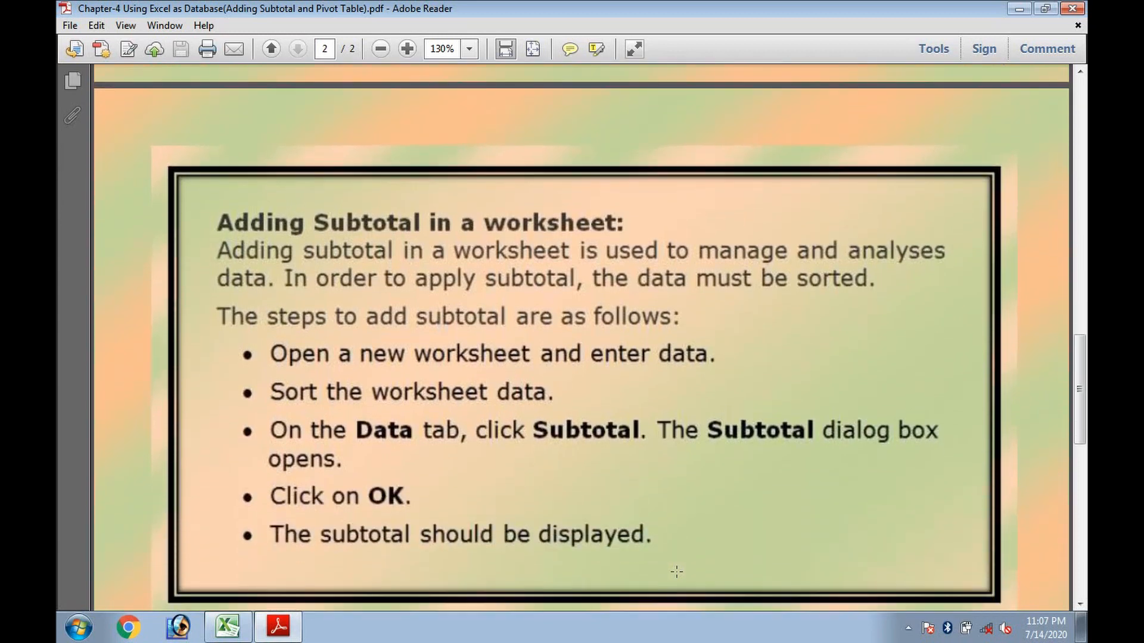
{"action": "scroll", "coordinate": [677, 572], "scroll_direction": "down", "scroll_amount": 1}
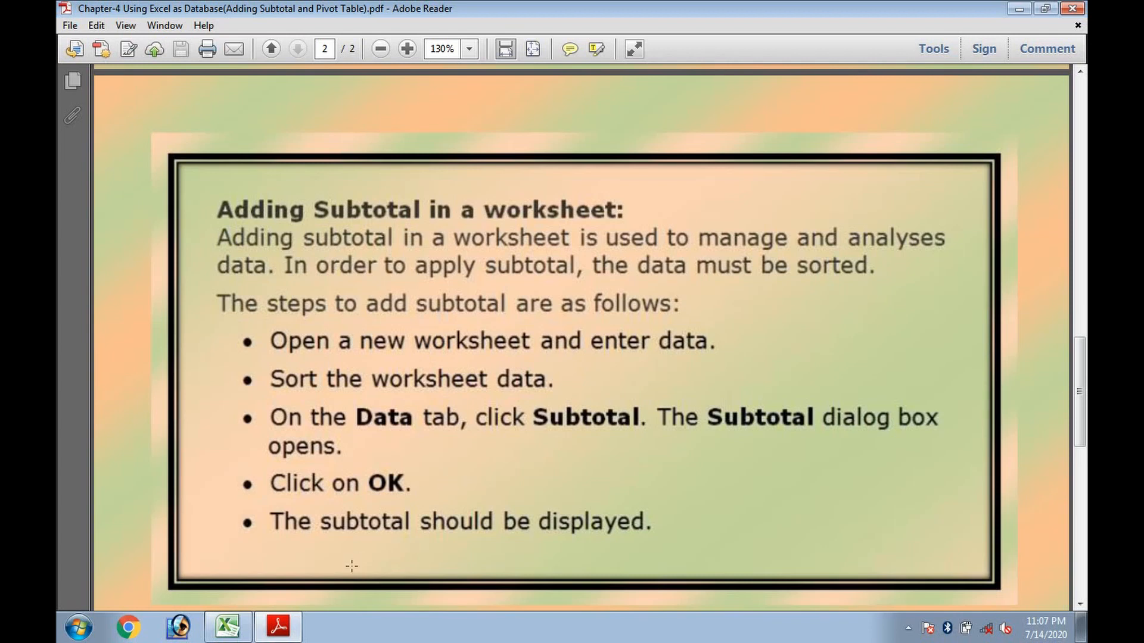
Step: In Excel, add Sum subtotals to A1:G10 at each change in House for Activity1, Activity2, Activity3 and Total, and fit column C to its contents
{"action": "left_click", "coordinate": [238, 630]}
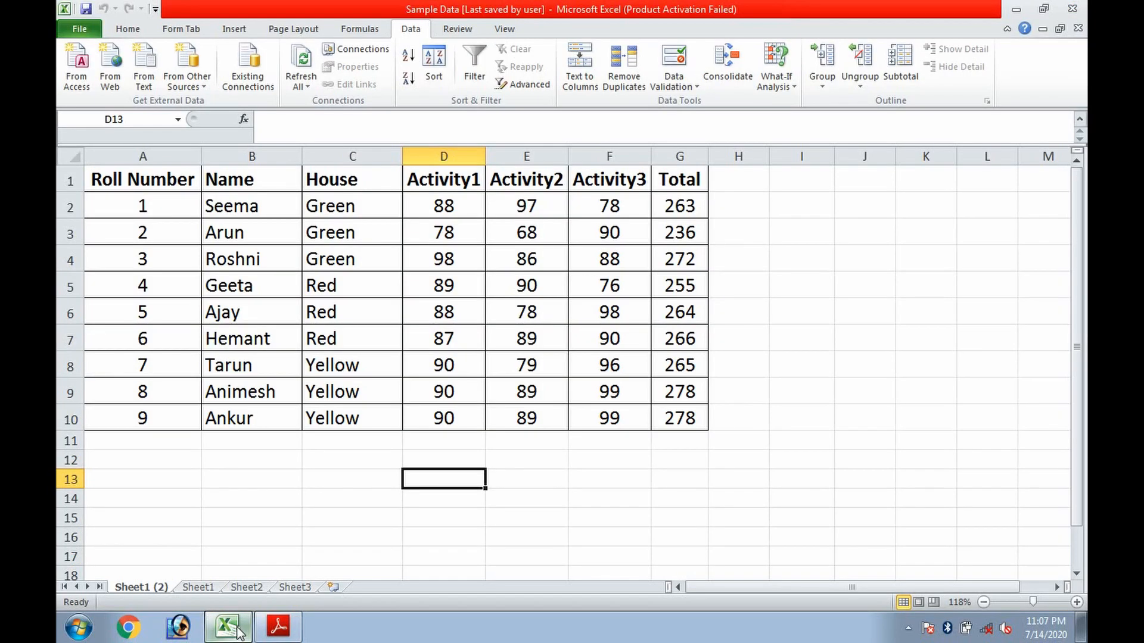
{"action": "key", "text": "Up"}
{"action": "key", "text": "Up"}
{"action": "key", "text": "Up"}
{"action": "key", "text": "Up"}
{"action": "key", "text": "Up"}
{"action": "key", "text": "Up"}
{"action": "key", "text": "Up"}
{"action": "key", "text": "Up"}
{"action": "key", "text": "Up"}
{"action": "key", "text": "Up"}
{"action": "key", "text": "Up"}
{"action": "key", "text": "Up"}
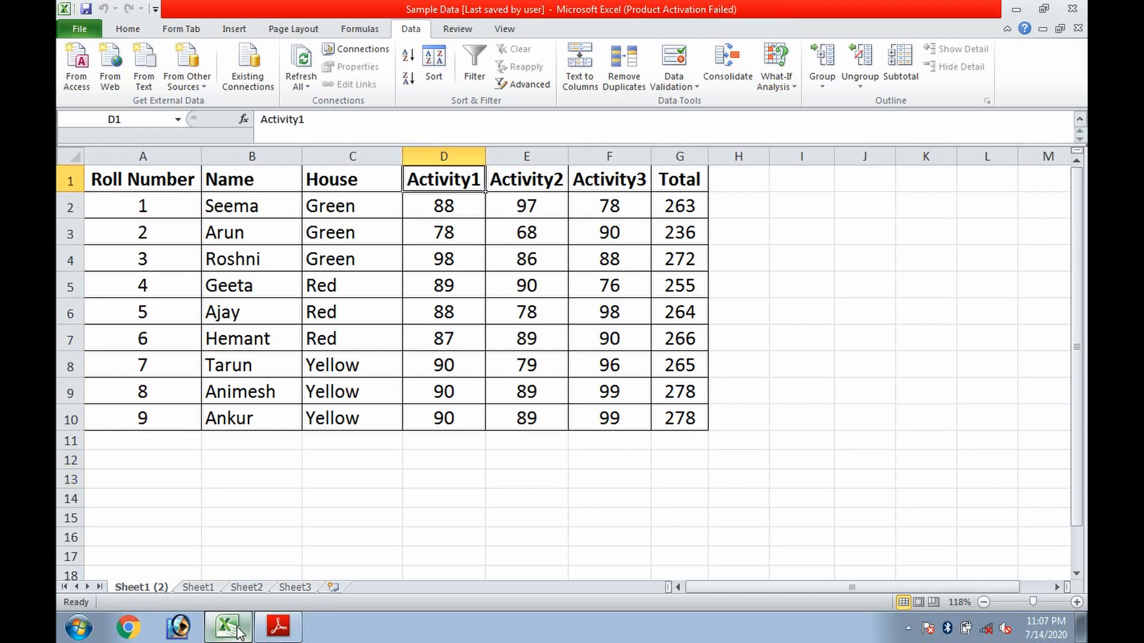
{"action": "key", "text": "Left"}
{"action": "key", "text": "Left"}
{"action": "key", "text": "Left"}
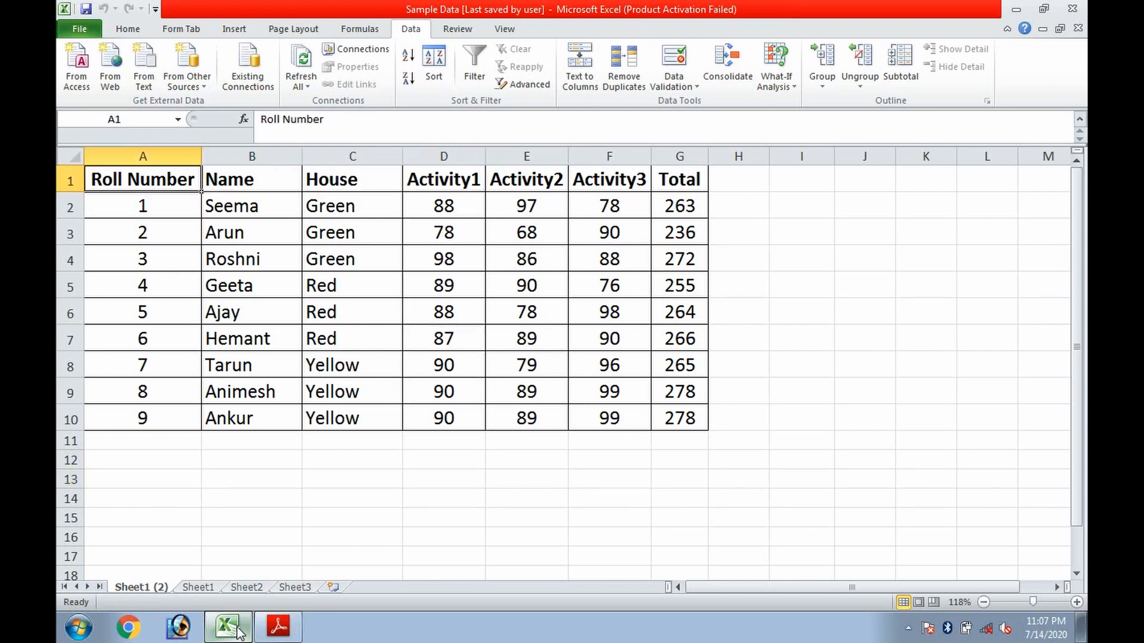
{"action": "key", "text": "shift+Right"}
{"action": "key", "text": "shift+Right"}
{"action": "key", "text": "shift+Right"}
{"action": "key", "text": "shift+Right"}
{"action": "key", "text": "shift+Right"}
{"action": "key", "text": "shift+Right"}
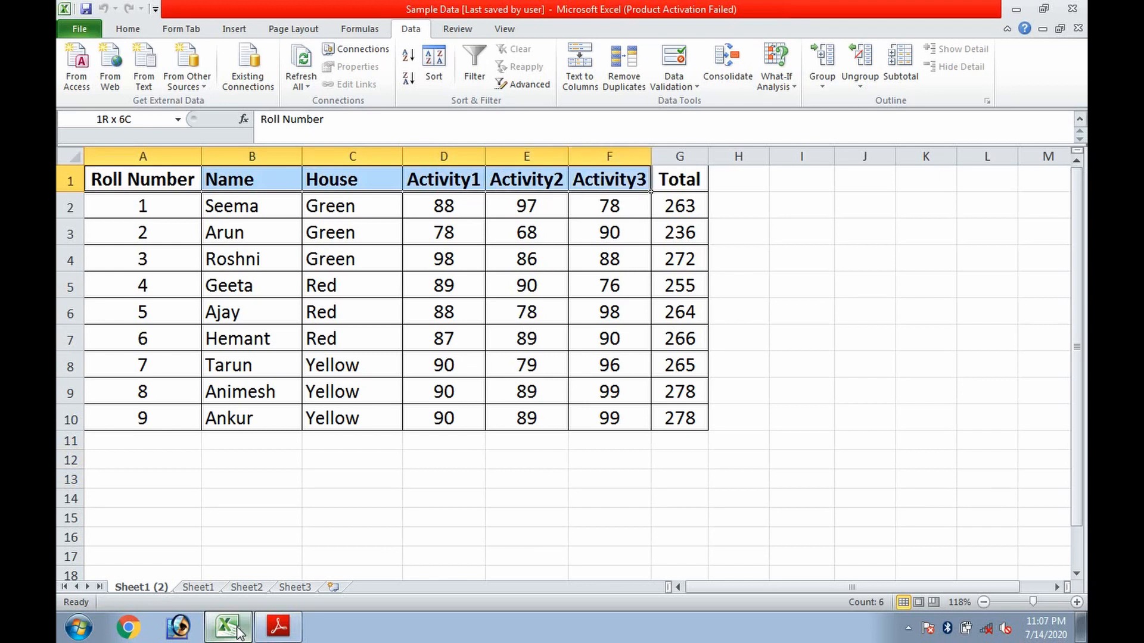
{"action": "key", "text": "shift+Down"}
{"action": "key", "text": "shift+Down"}
{"action": "key", "text": "shift+Down"}
{"action": "key", "text": "shift+Down"}
{"action": "key", "text": "shift+Down"}
{"action": "key", "text": "shift+Down"}
{"action": "key", "text": "shift+Down"}
{"action": "key", "text": "shift+Down"}
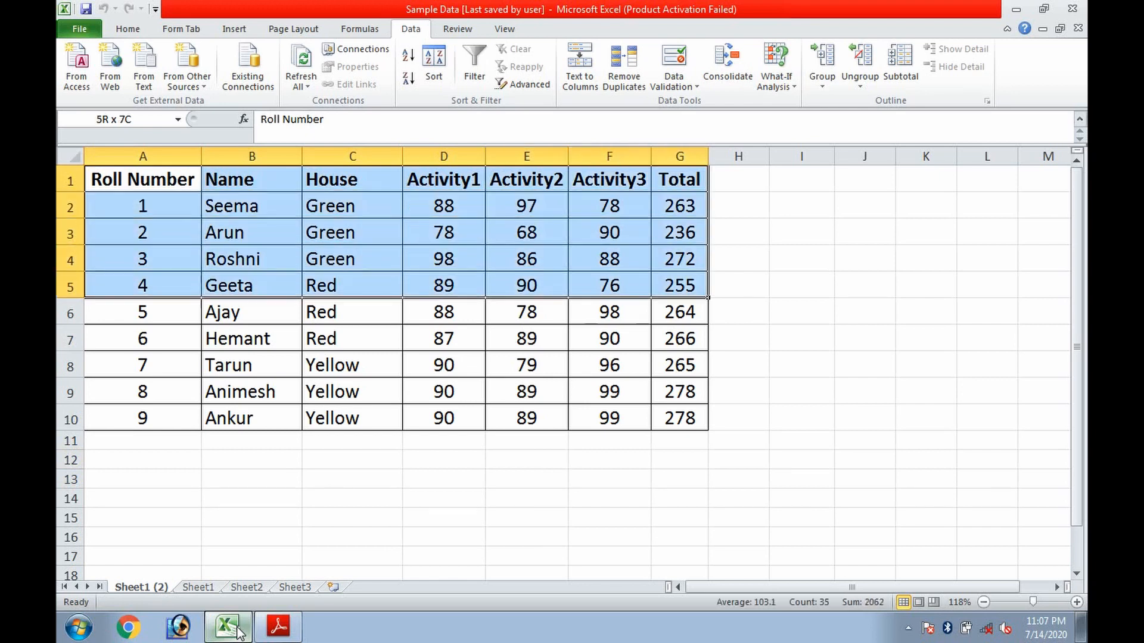
{"action": "key", "text": "shift+Down"}
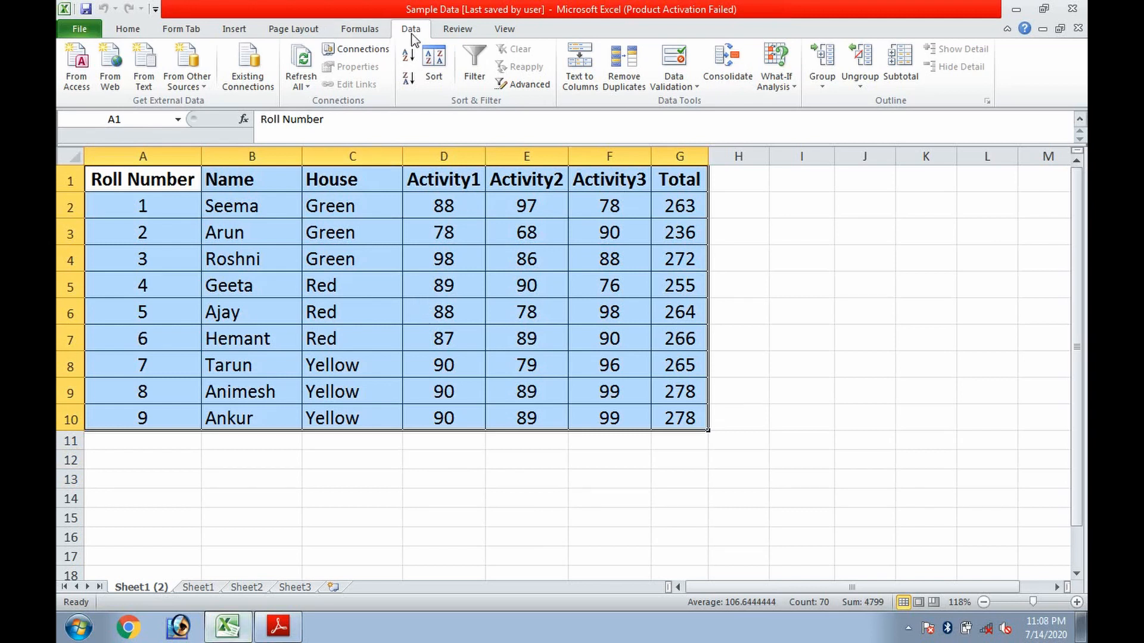
{"action": "left_click", "coordinate": [899, 70]}
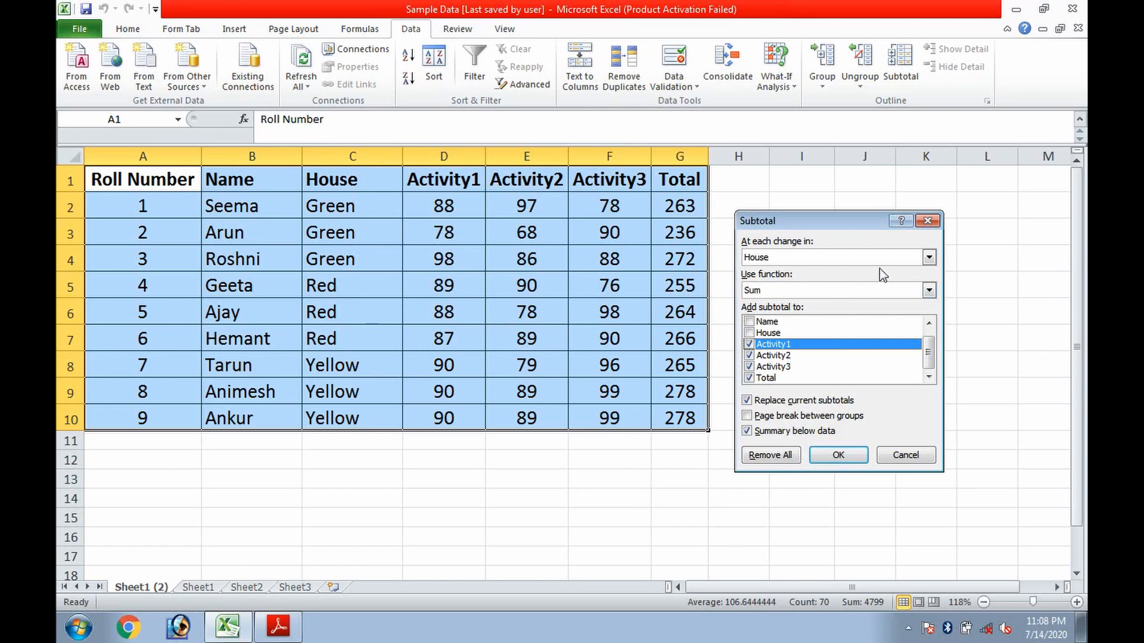
{"action": "left_click", "coordinate": [927, 258]}
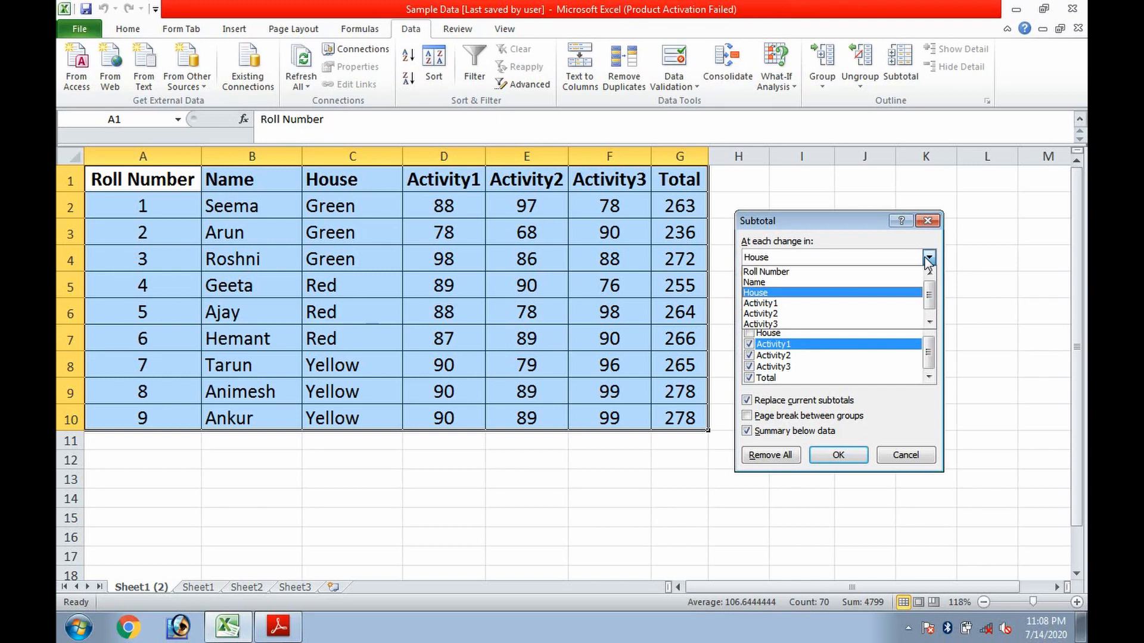
{"action": "left_click", "coordinate": [927, 259]}
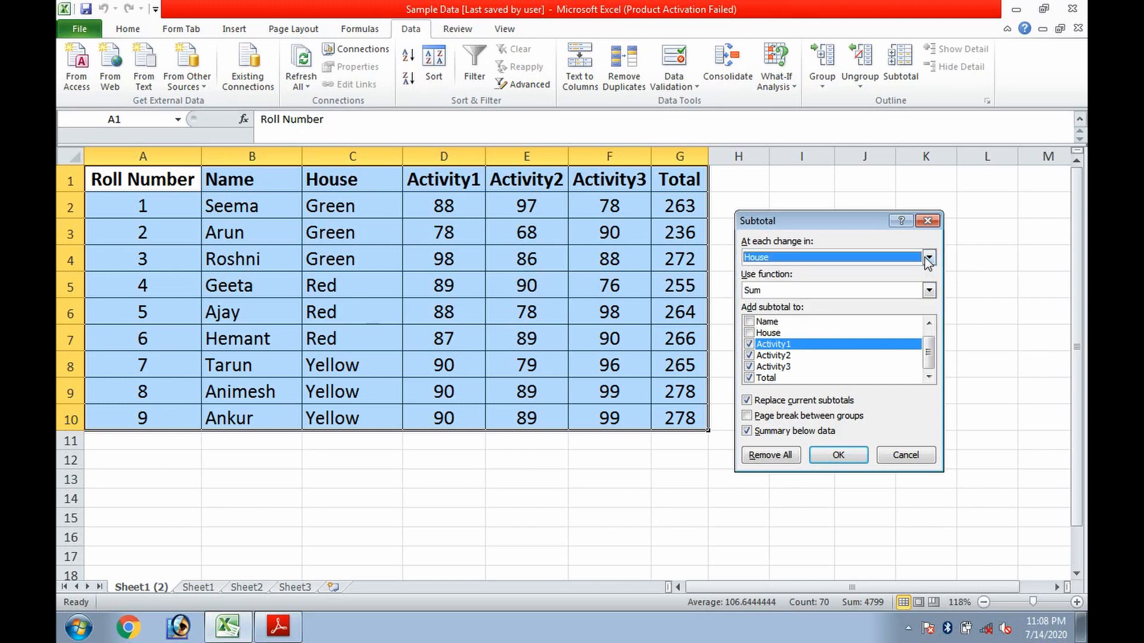
{"action": "left_click", "coordinate": [928, 290]}
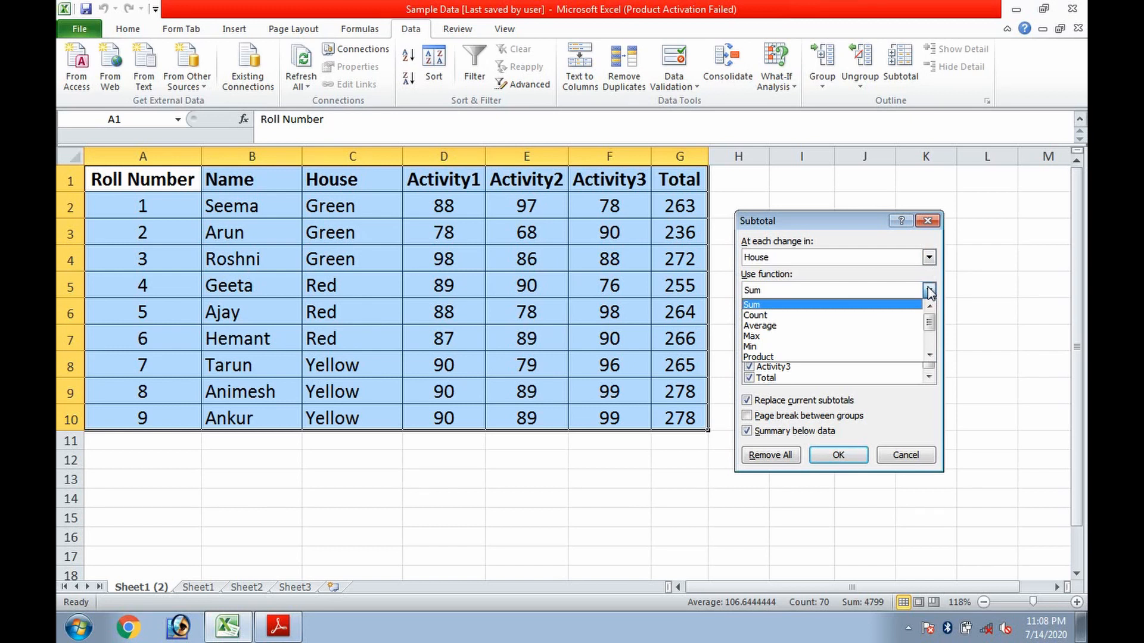
{"action": "left_click", "coordinate": [860, 305]}
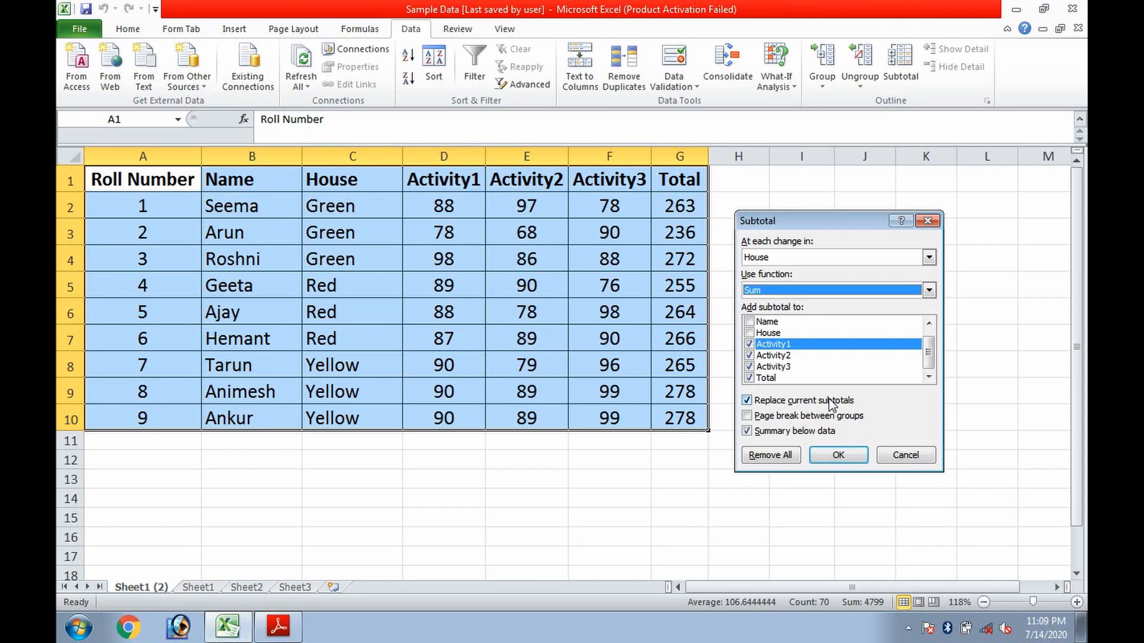
{"action": "left_click", "coordinate": [838, 456]}
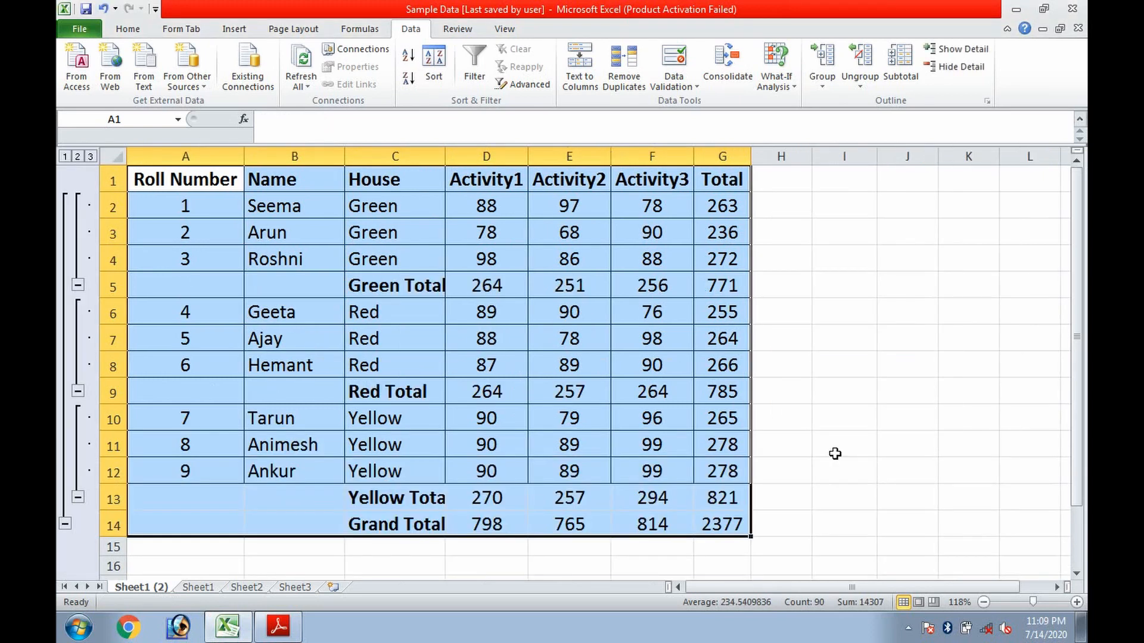
{"action": "double_click", "coordinate": [446, 160]}
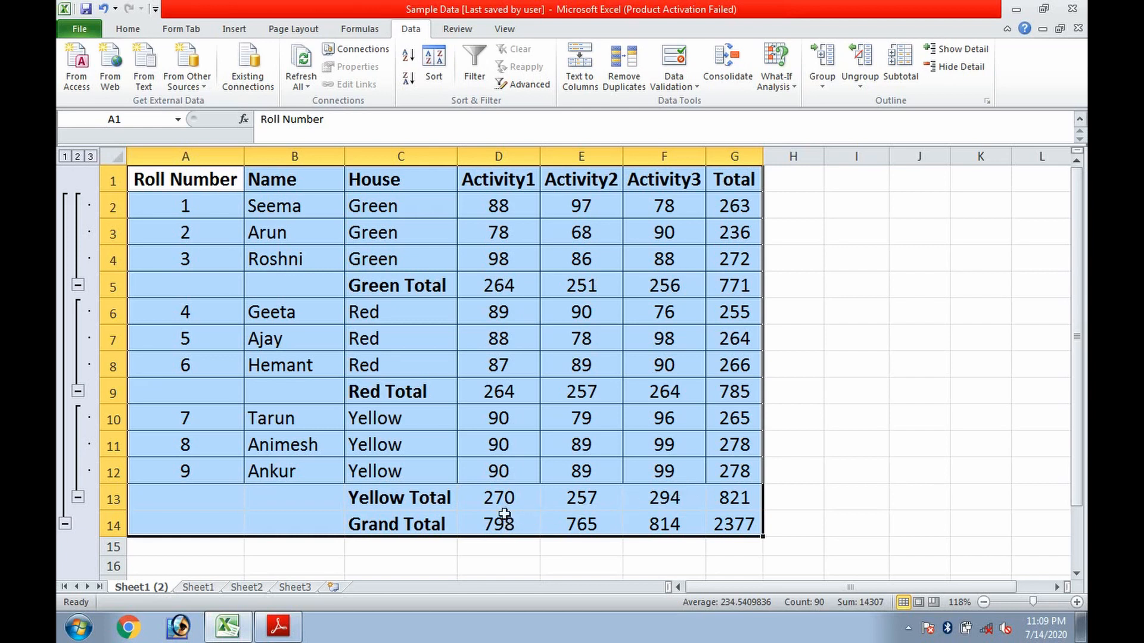
Step: Inspect the Activity1 subtotal formulas for each house and the grand total formulas of every column, and undo the subtotals
{"action": "left_click", "coordinate": [503, 287]}
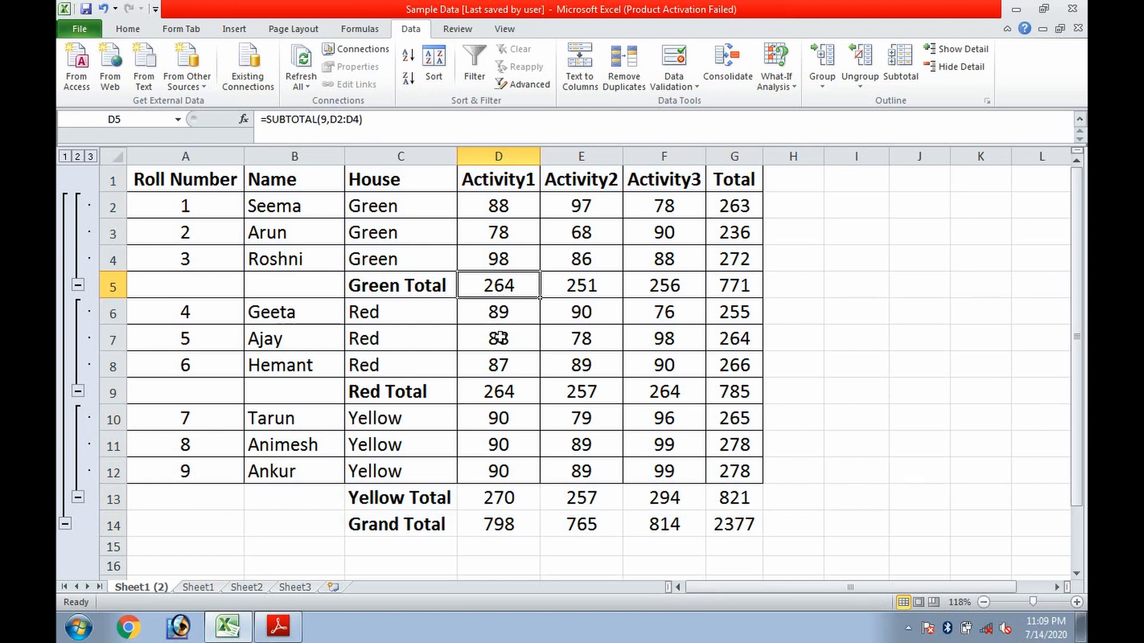
{"action": "left_click", "coordinate": [502, 393]}
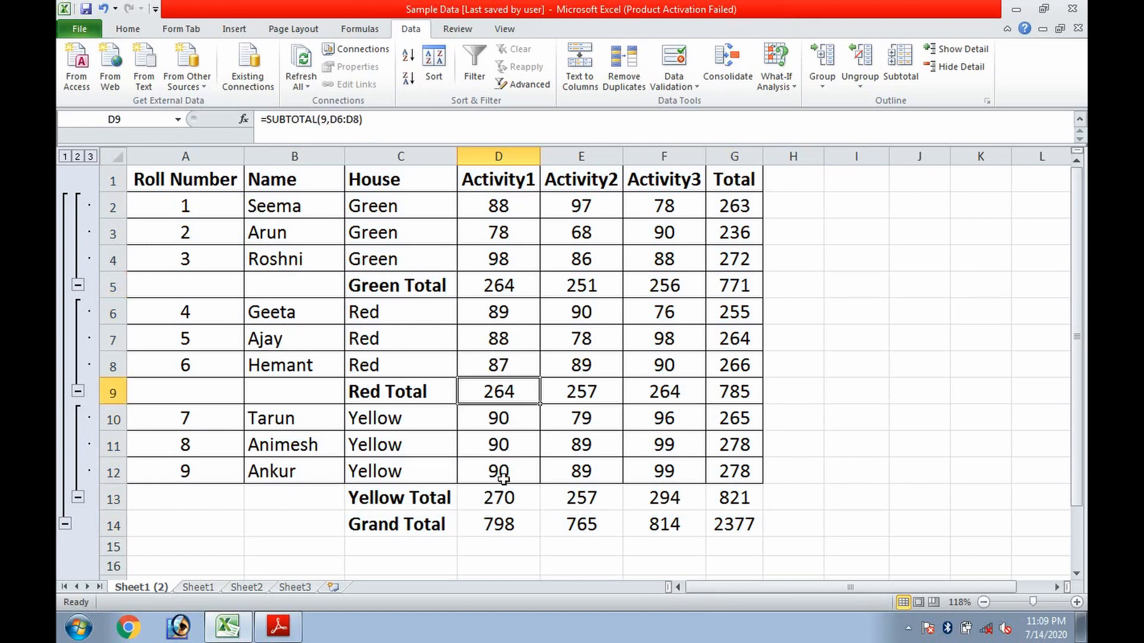
{"action": "left_click", "coordinate": [502, 497]}
{"action": "left_click", "coordinate": [504, 529]}
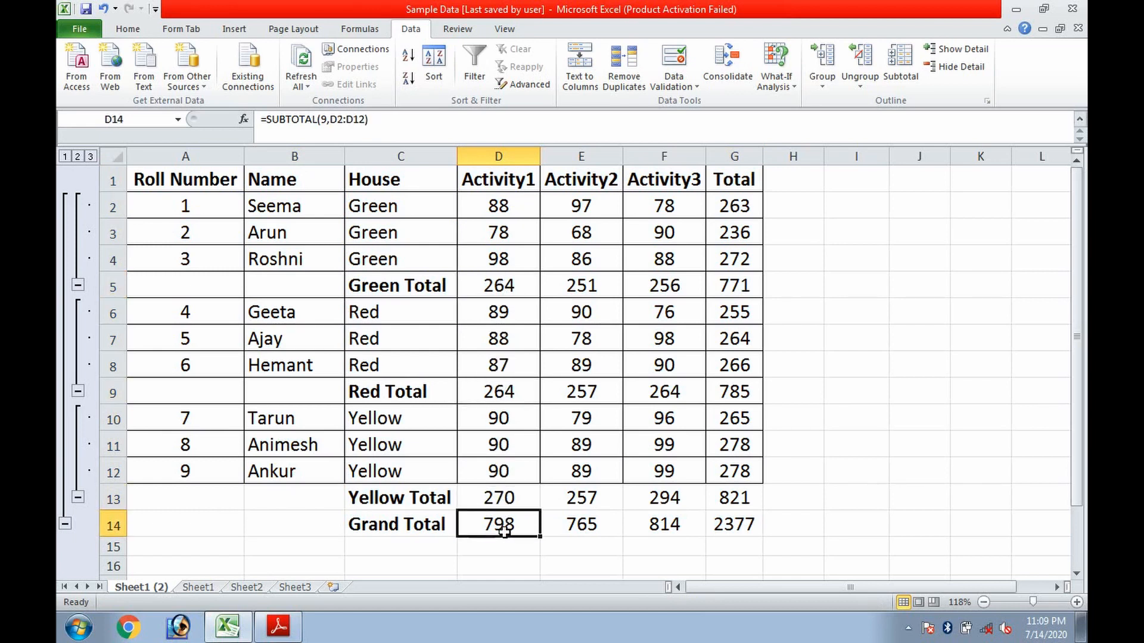
{"action": "left_click", "coordinate": [583, 526]}
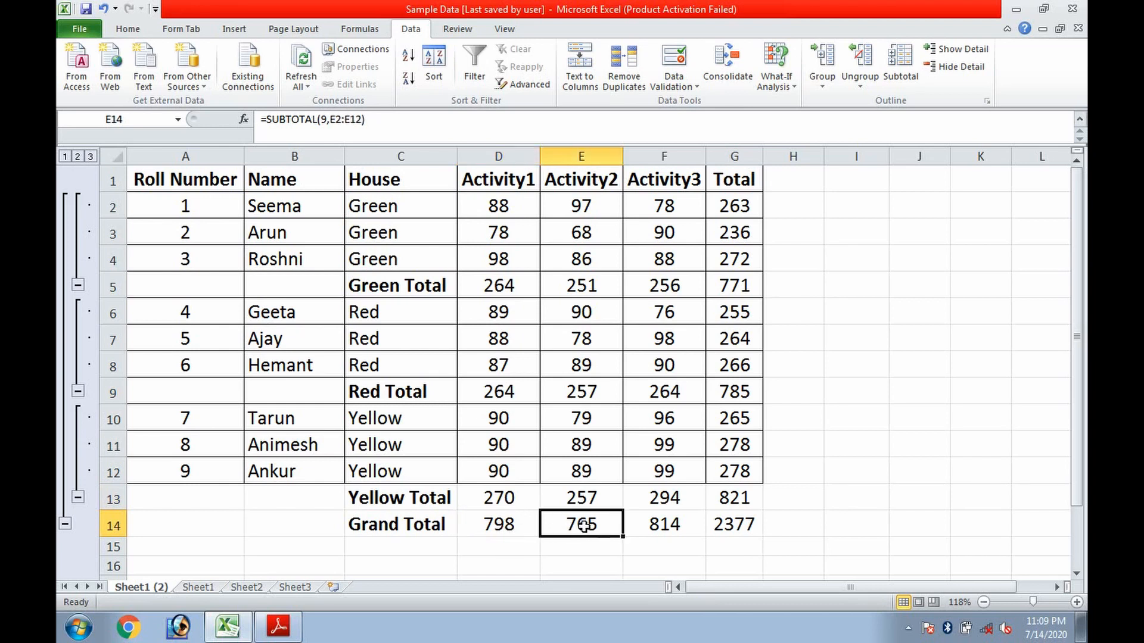
{"action": "left_click", "coordinate": [673, 529]}
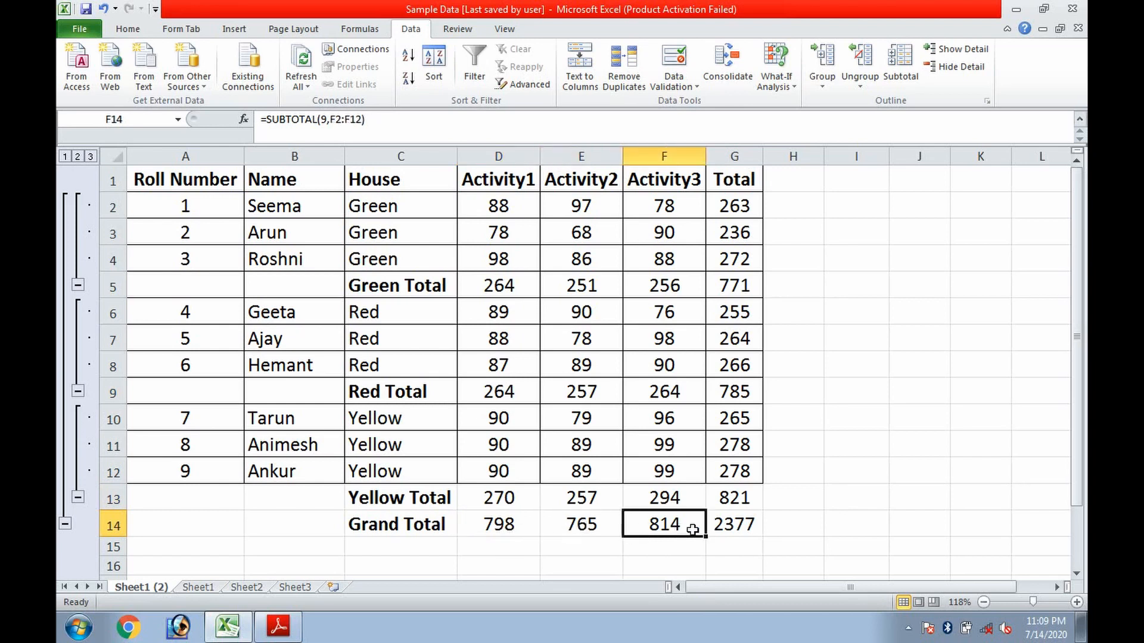
{"action": "left_click", "coordinate": [740, 529]}
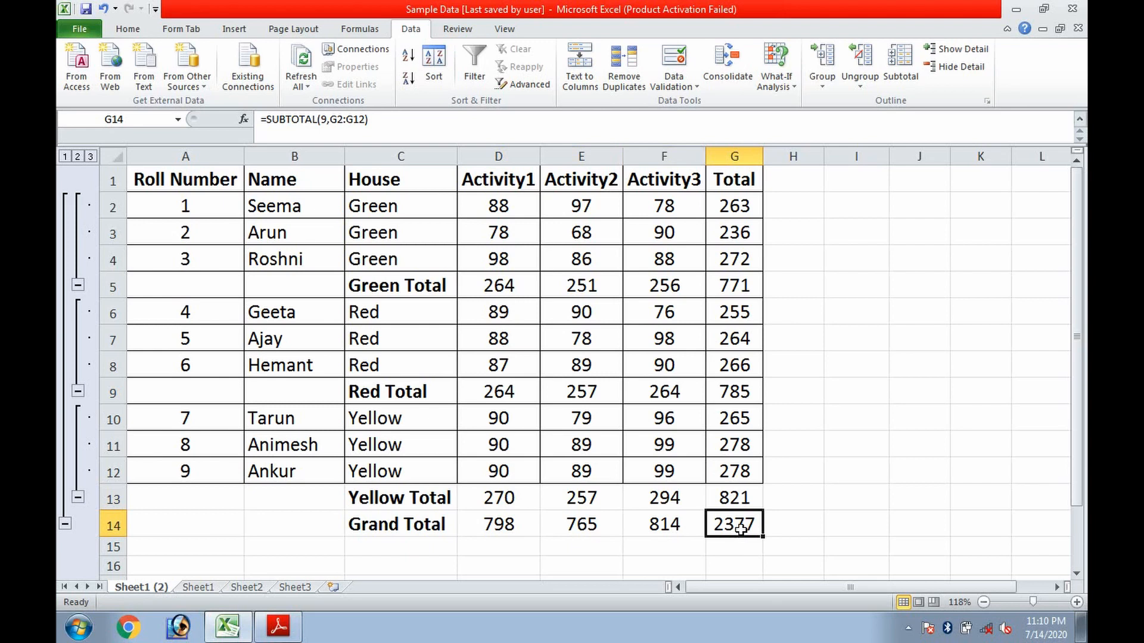
{"action": "key", "text": "ctrl+z"}
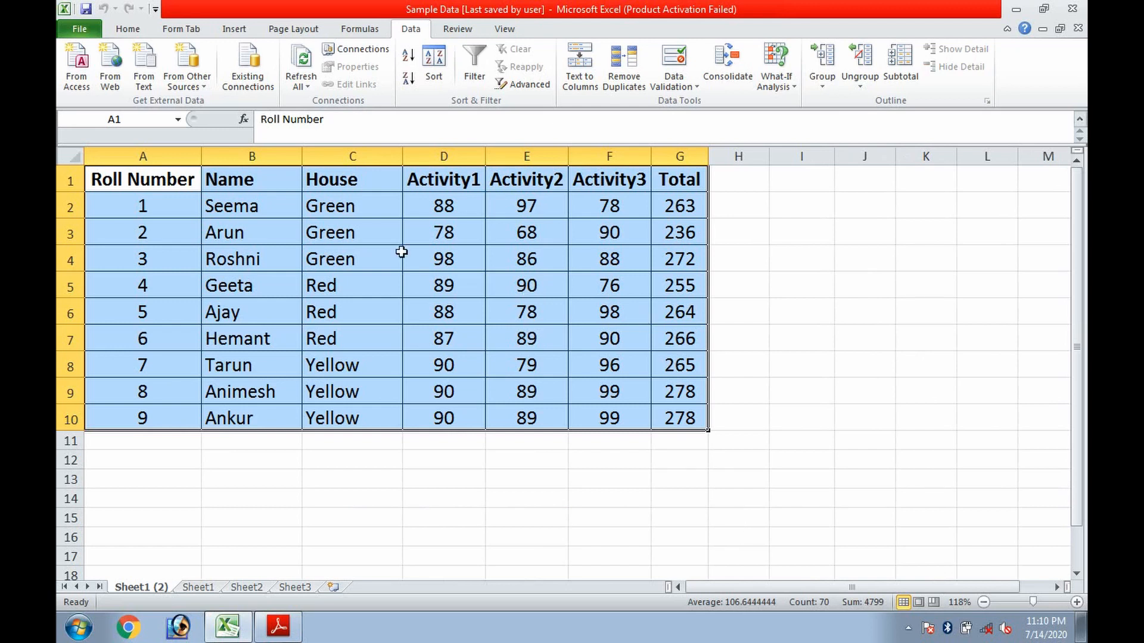
Step: Add Sum subtotals to B1:D10 for Activity1 only, at each change in House, and widen column C to fit the total labels
{"action": "left_click", "coordinate": [330, 178]}
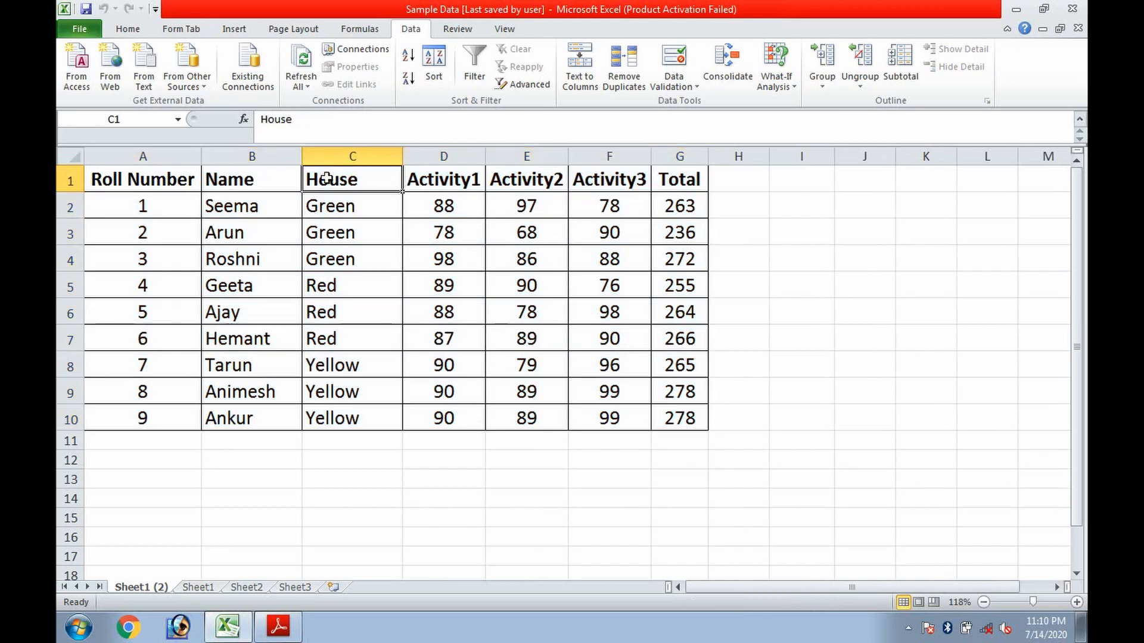
{"action": "left_click", "coordinate": [250, 180]}
{"action": "left_click_drag", "start_coordinate": [251, 180], "coordinate": [435, 409]}
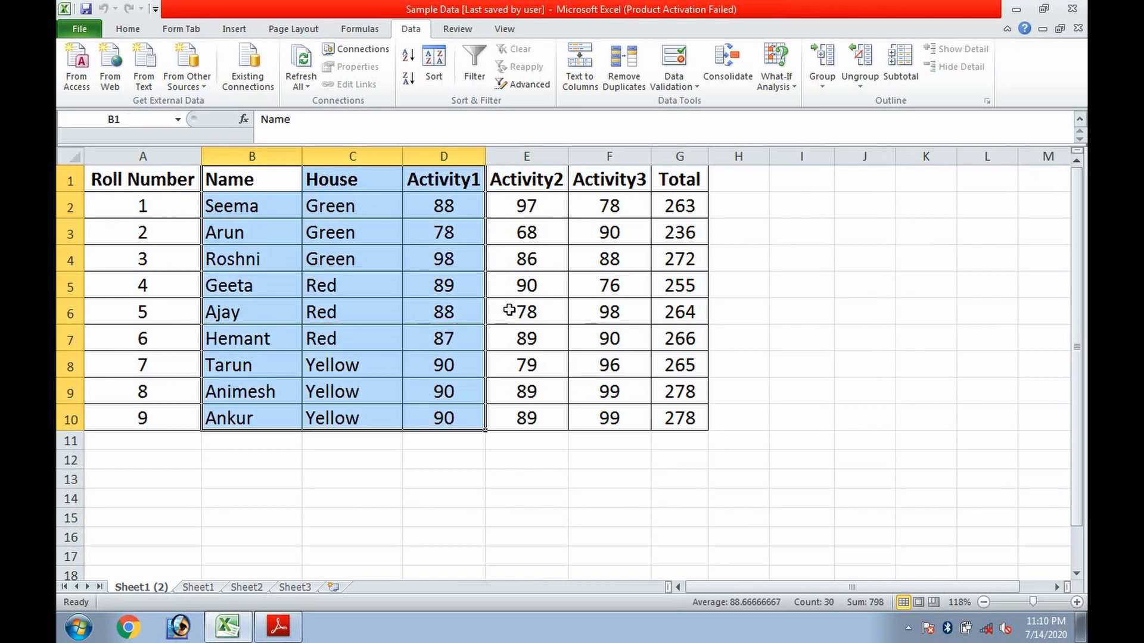
{"action": "left_click", "coordinate": [900, 71]}
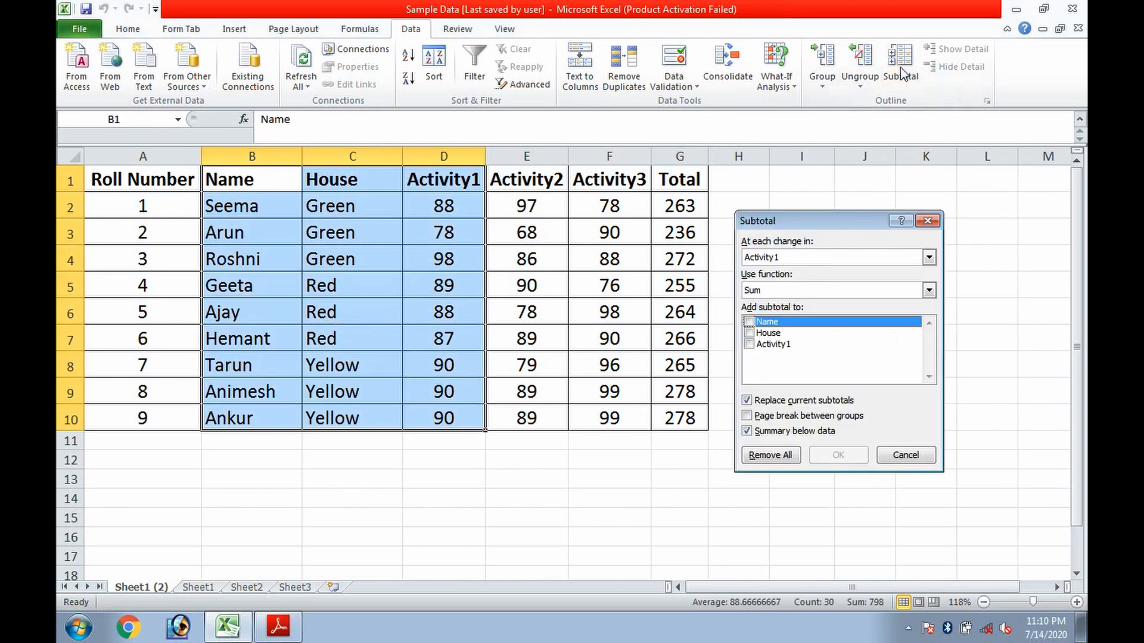
{"action": "left_click", "coordinate": [819, 256]}
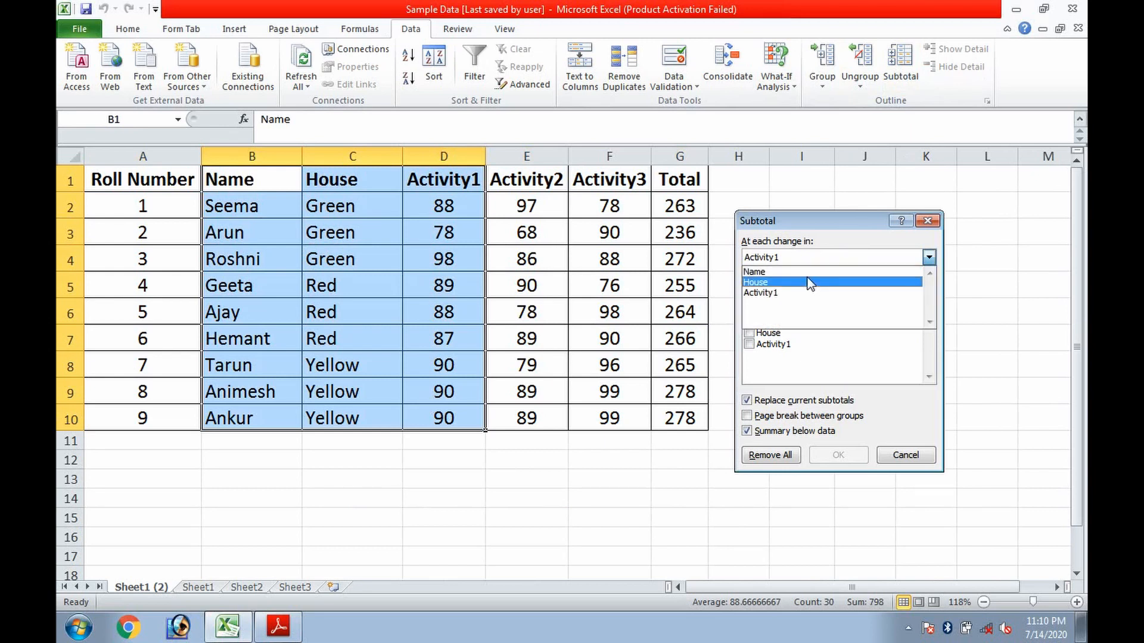
{"action": "left_click", "coordinate": [808, 275]}
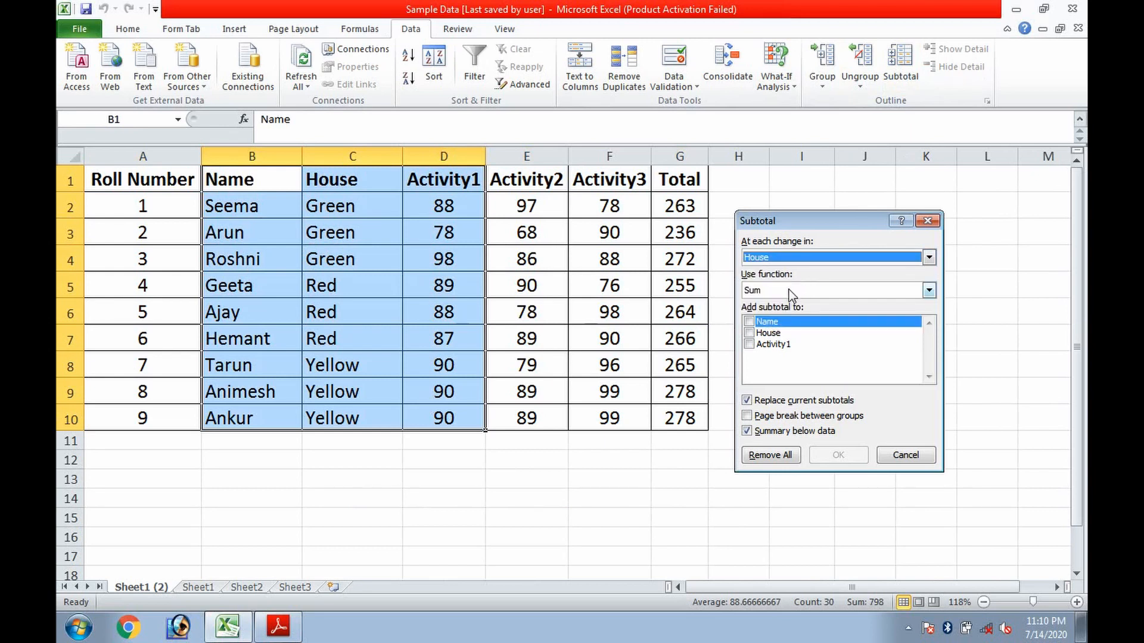
{"action": "left_click", "coordinate": [750, 345]}
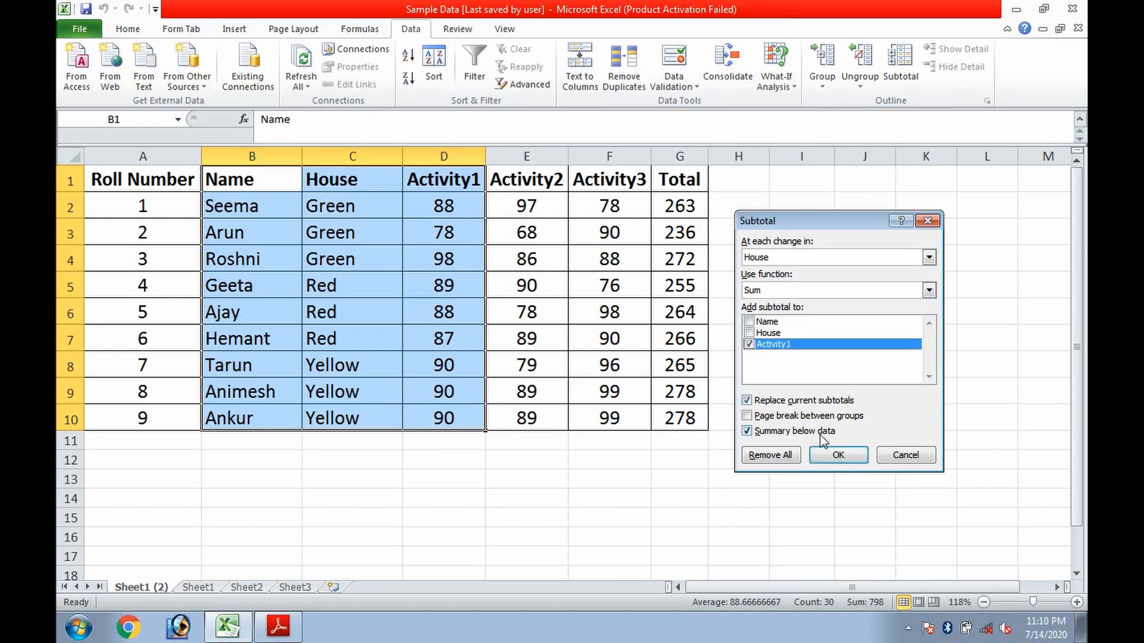
{"action": "left_click", "coordinate": [826, 453]}
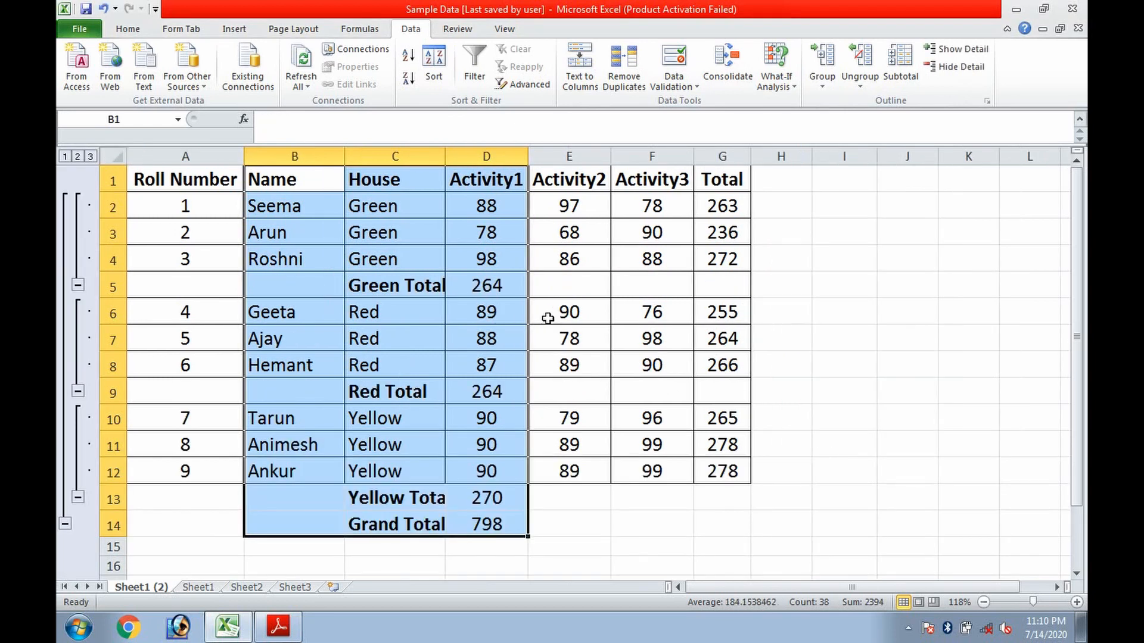
{"action": "left_click_drag", "start_coordinate": [443, 157], "coordinate": [454, 156]}
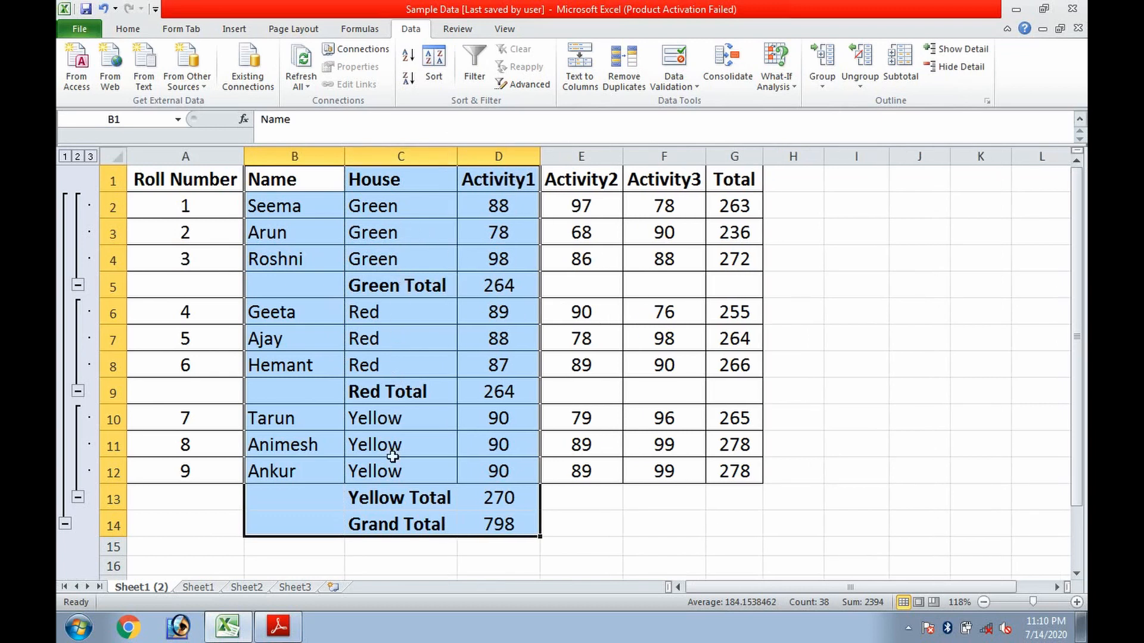
{"action": "left_click", "coordinate": [582, 501]}
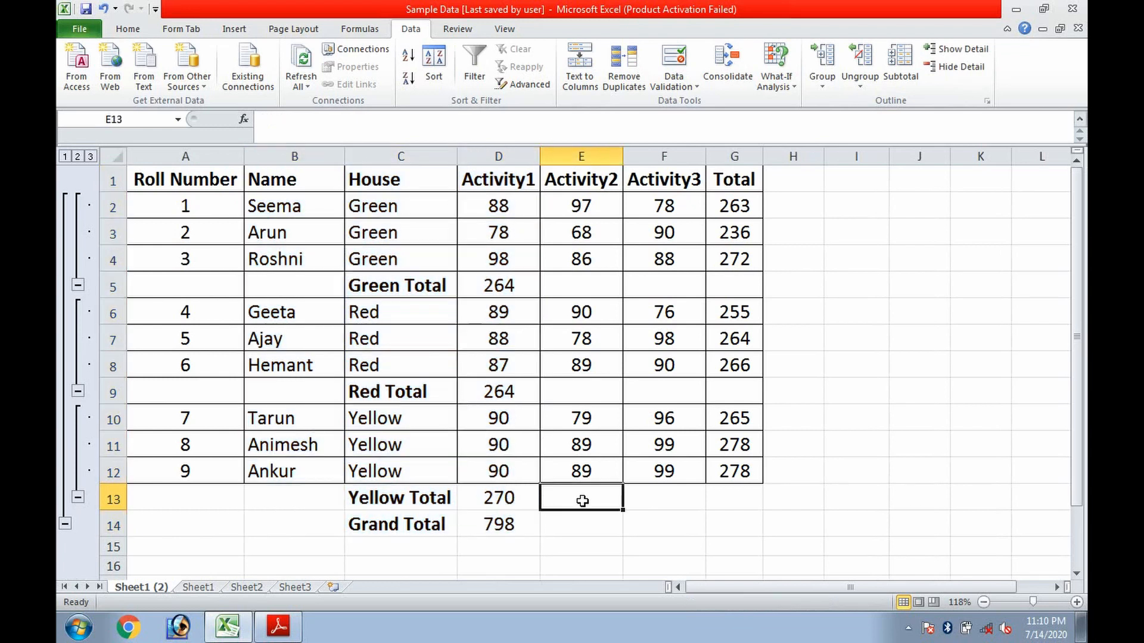